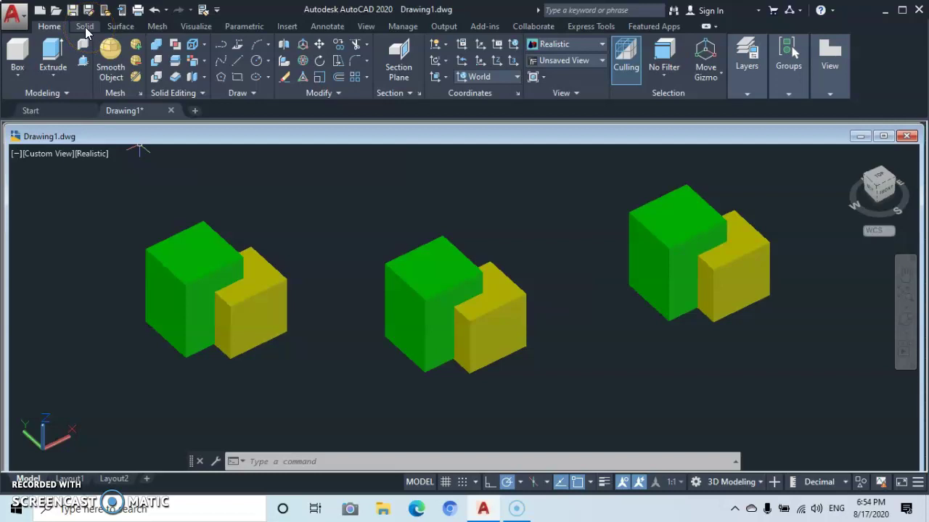
# Switch to the Solid tab and frame all three green-and-yellow box pairs in the viewport.
pyautogui.click(85, 27)
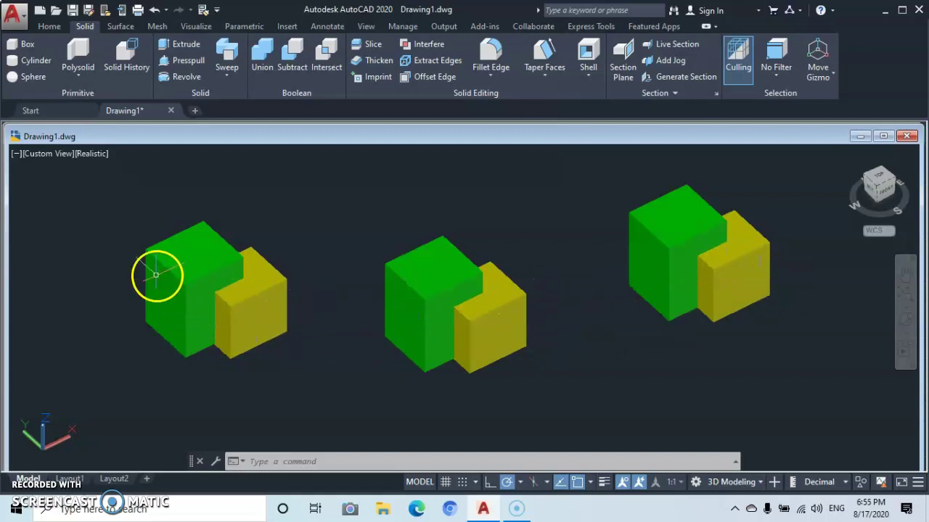
pyautogui.scroll(5, 199, 309)
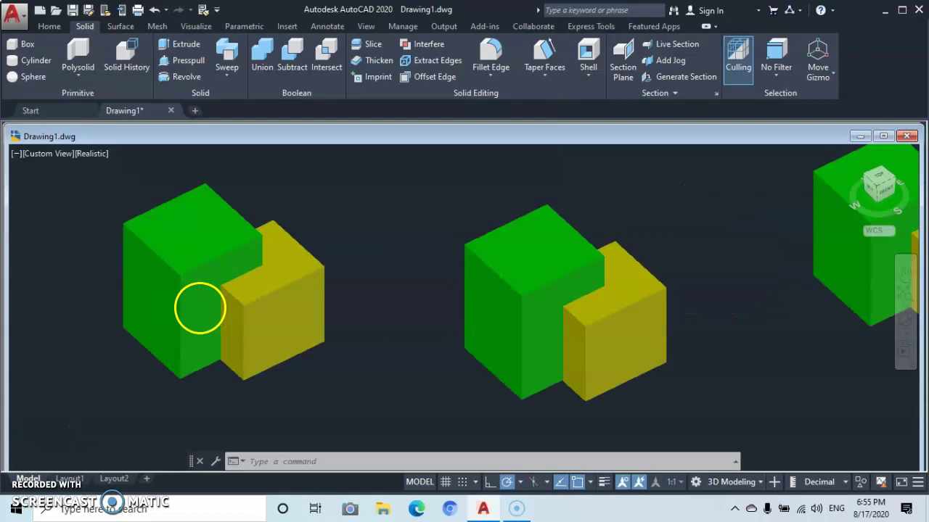
pyautogui.scroll(-5, 268, 287)
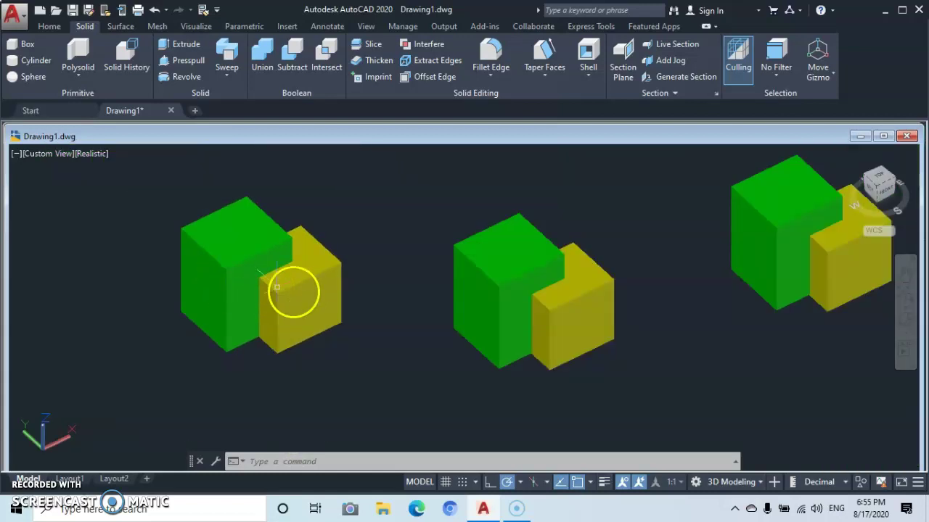
pyautogui.scroll(2, 300, 293)
pyautogui.moveTo(296, 290); pyautogui.dragTo(253, 296, button='middle')
pyautogui.scroll(-3, 280, 312)
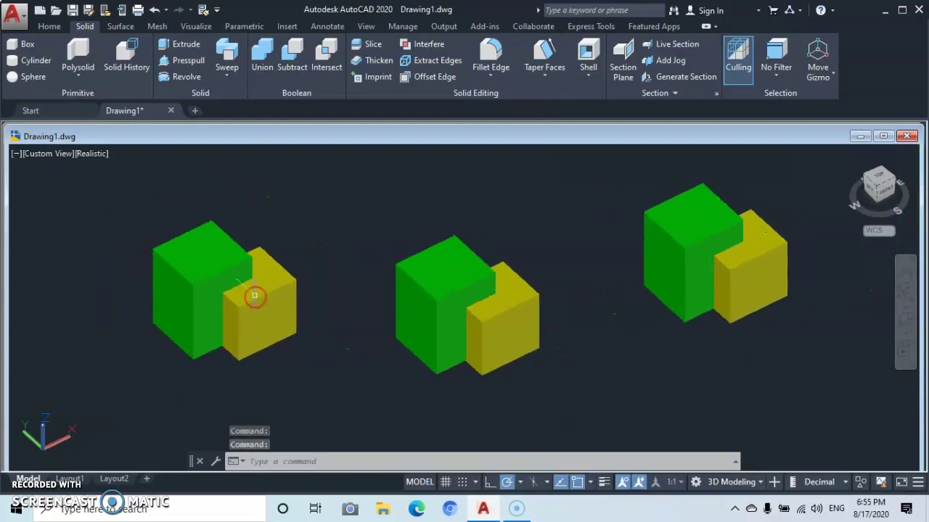
pyautogui.click(199, 291)
pyautogui.click(177, 284)
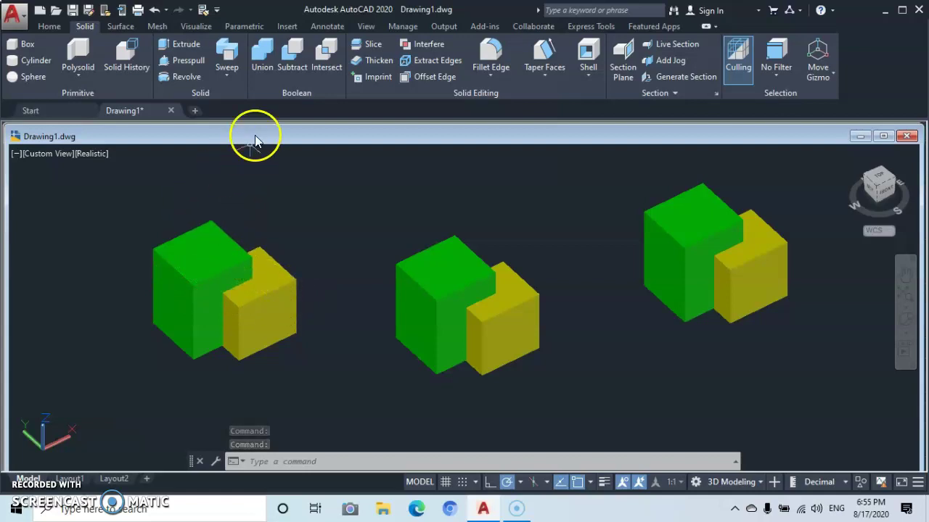
# Union the left green box with its overlapping yellow box.
pyautogui.click(261, 67)
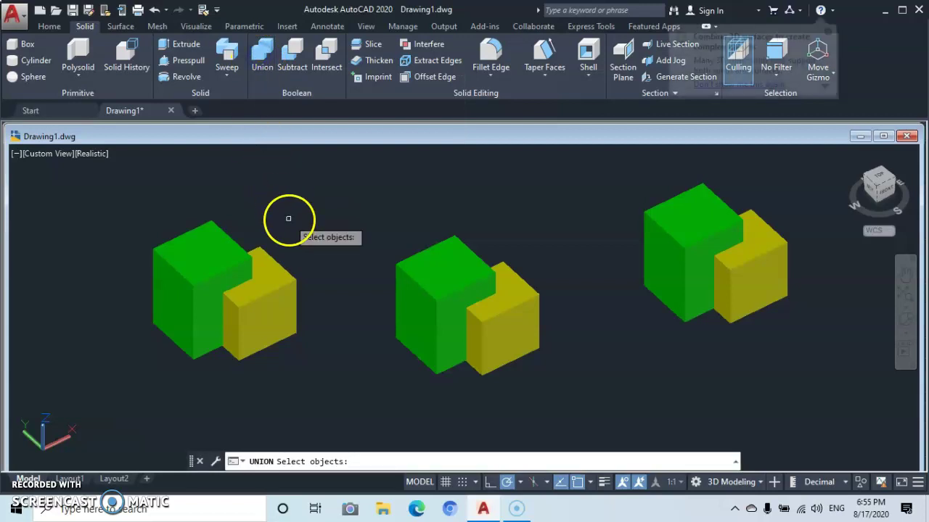
pyautogui.click(185, 265)
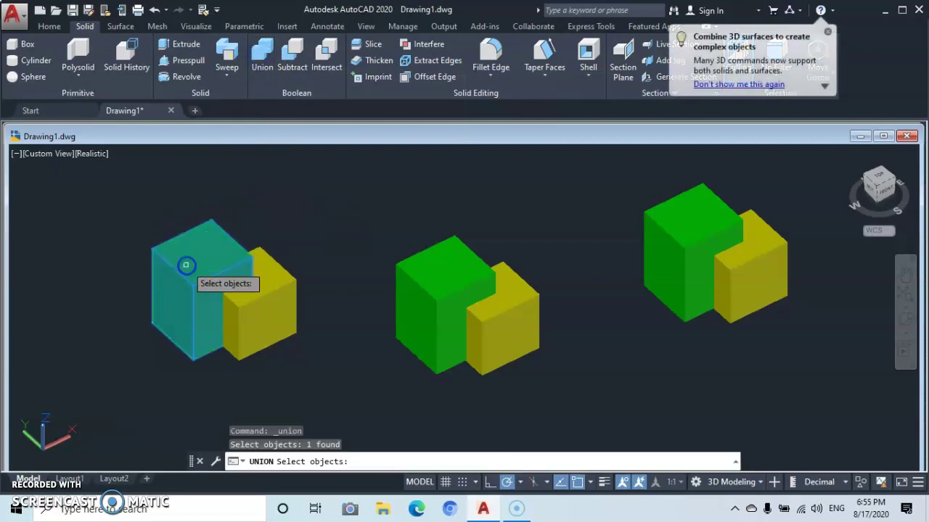
pyautogui.scroll(2, 184, 263)
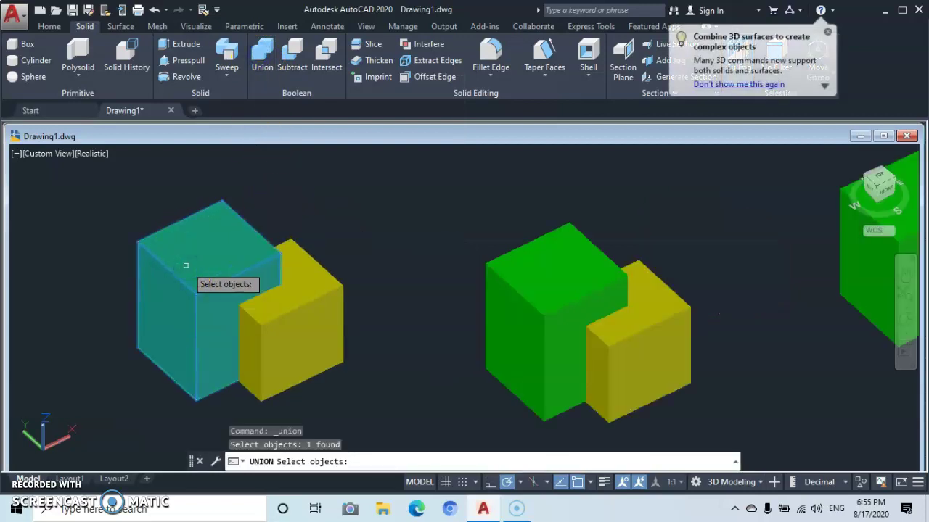
pyautogui.click(305, 295)
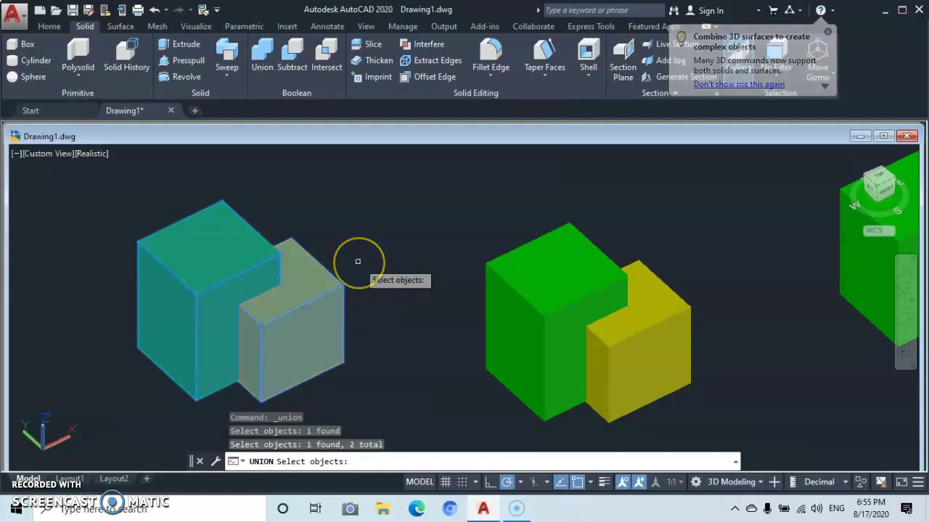
pyautogui.press('Return')
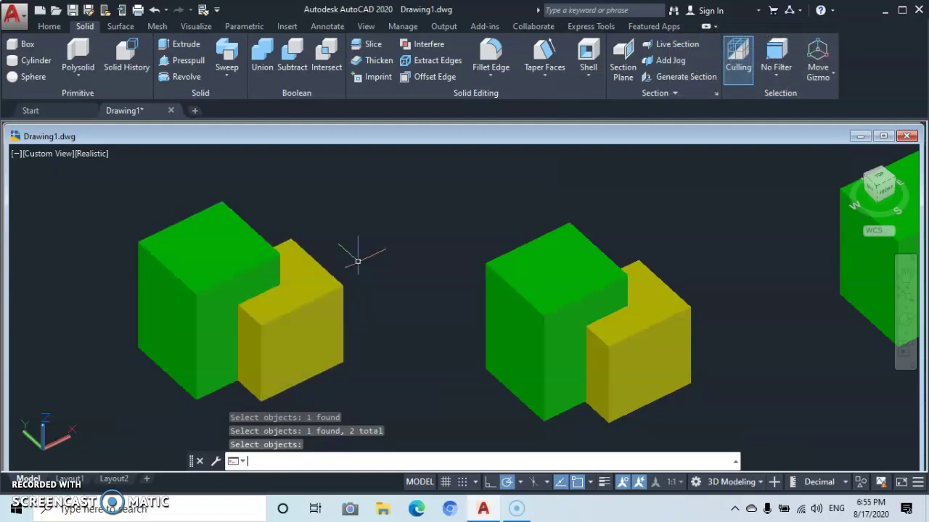
# Test selections on the united left solid and the middle pair, leaving the united solid selected.
pyautogui.click(294, 269)
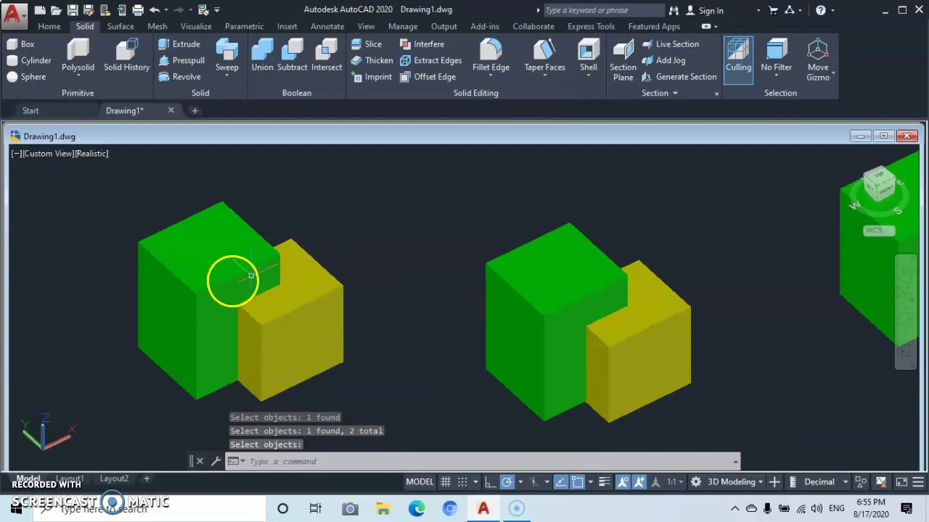
pyautogui.click(315, 255)
pyautogui.click(359, 295)
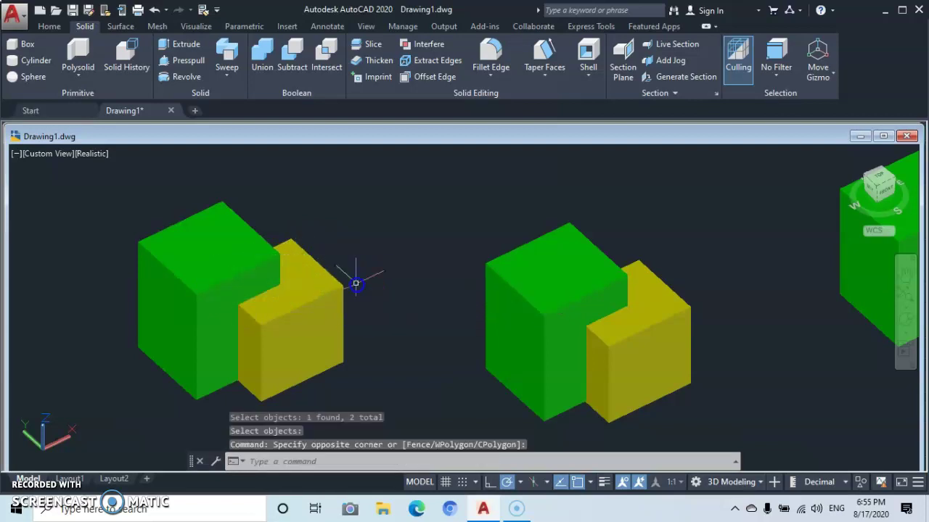
pyautogui.click(312, 314)
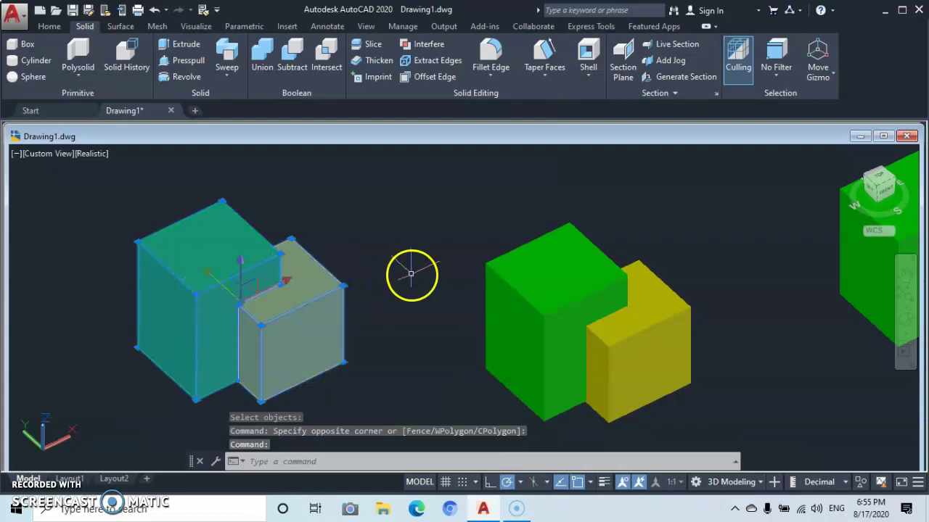
pyautogui.press('Escape')
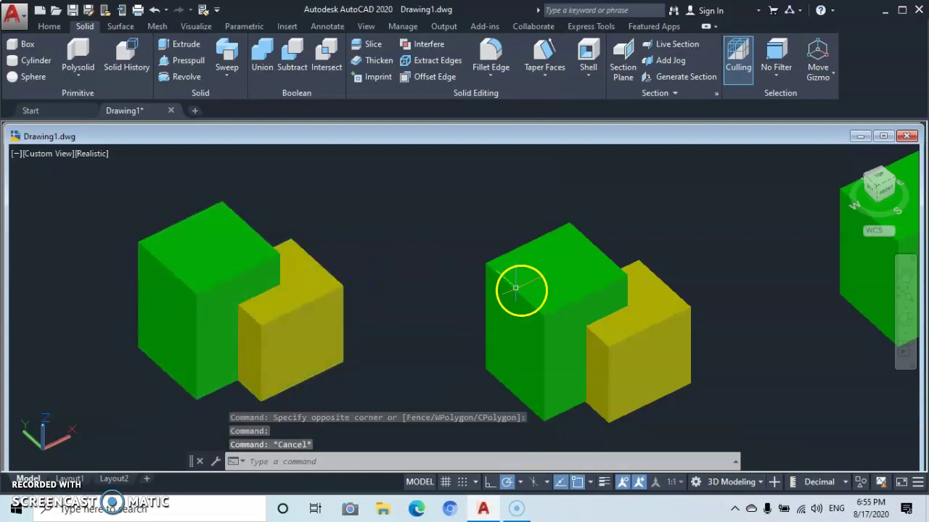
pyautogui.click(556, 280)
pyautogui.click(658, 333)
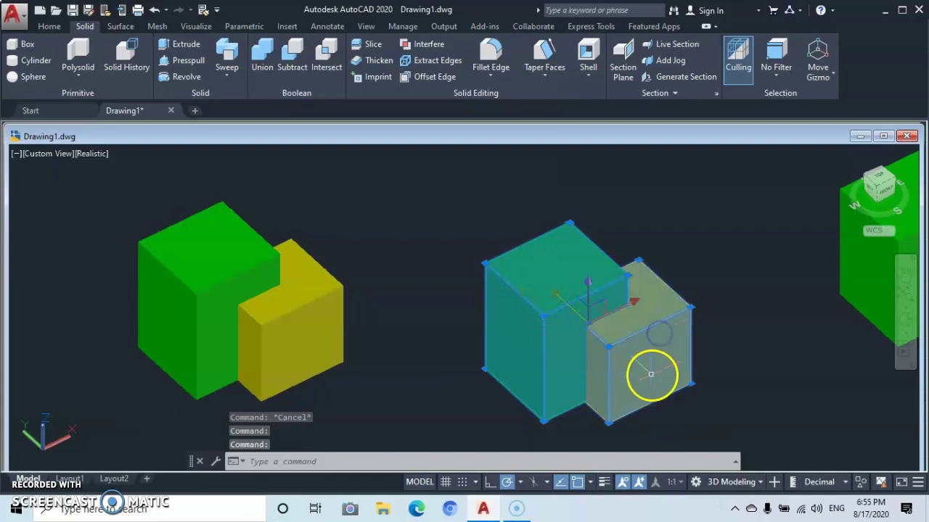
pyautogui.press('Escape')
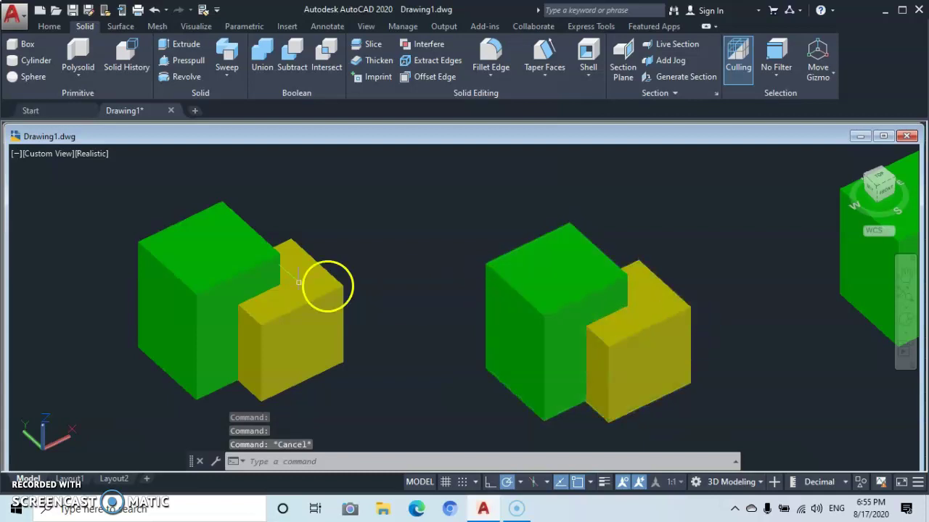
pyautogui.click(198, 273)
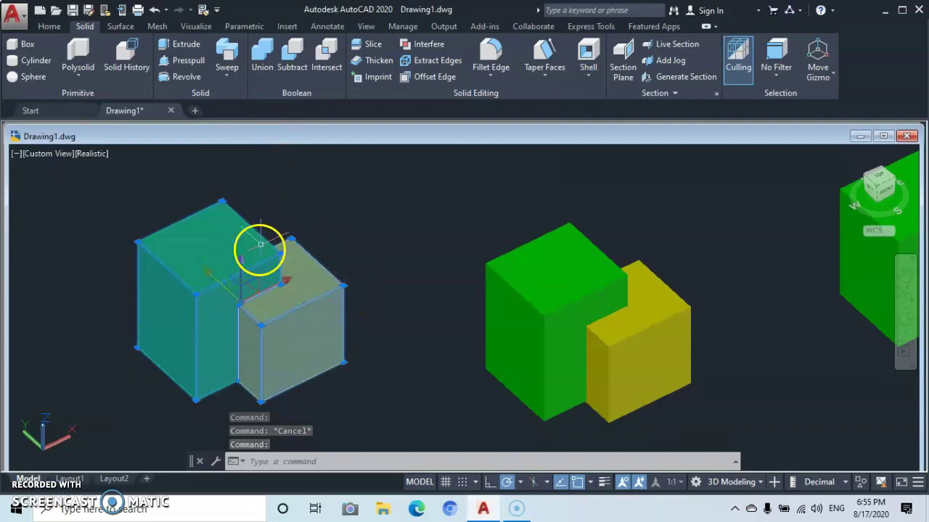
# Move the united left solid up and to the right.
pyautogui.rightClick(364, 351)
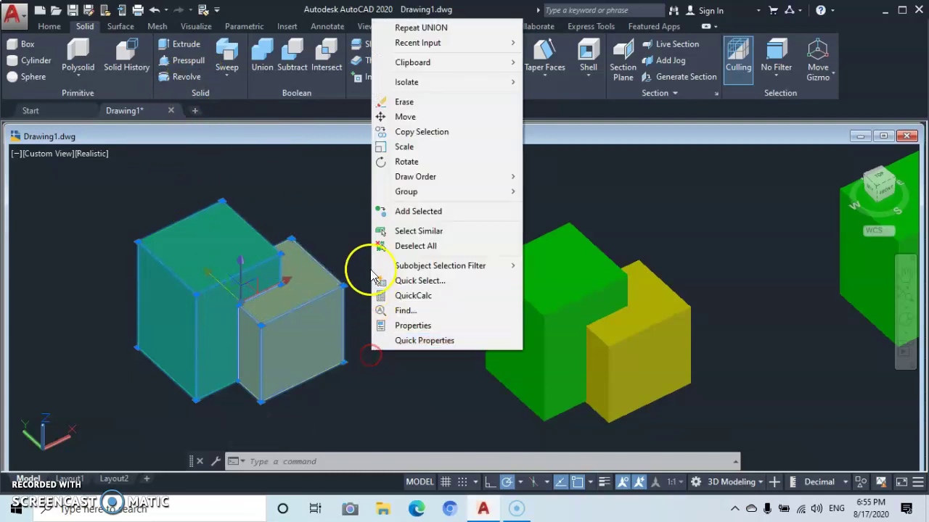
pyautogui.click(392, 117)
pyautogui.click(284, 293)
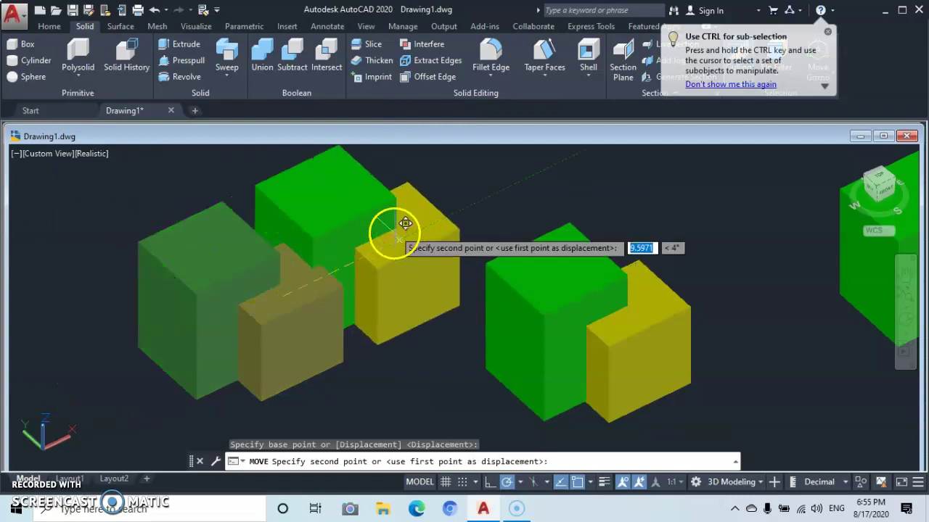
pyautogui.click(393, 224)
# Move the united solid back to the lower-left end of the row.
pyautogui.click(385, 234)
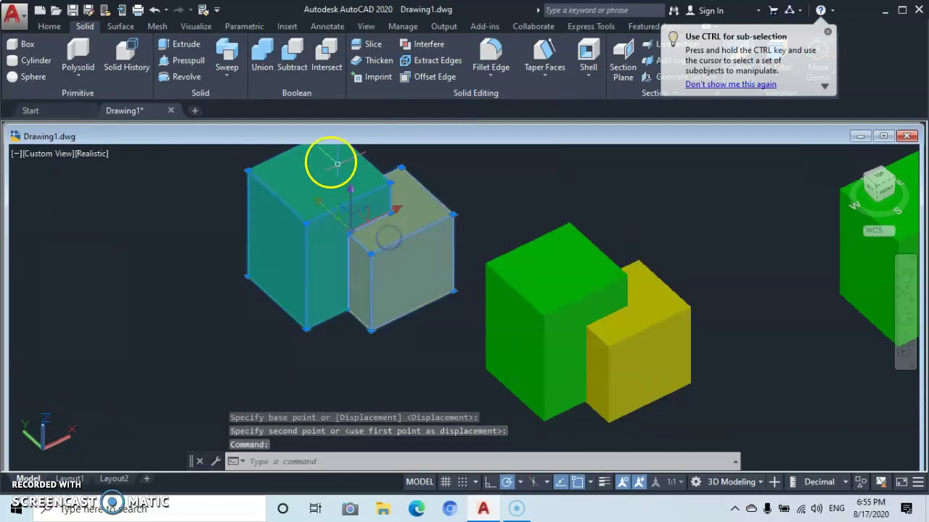
pyautogui.rightClick(305, 362)
pyautogui.click(337, 128)
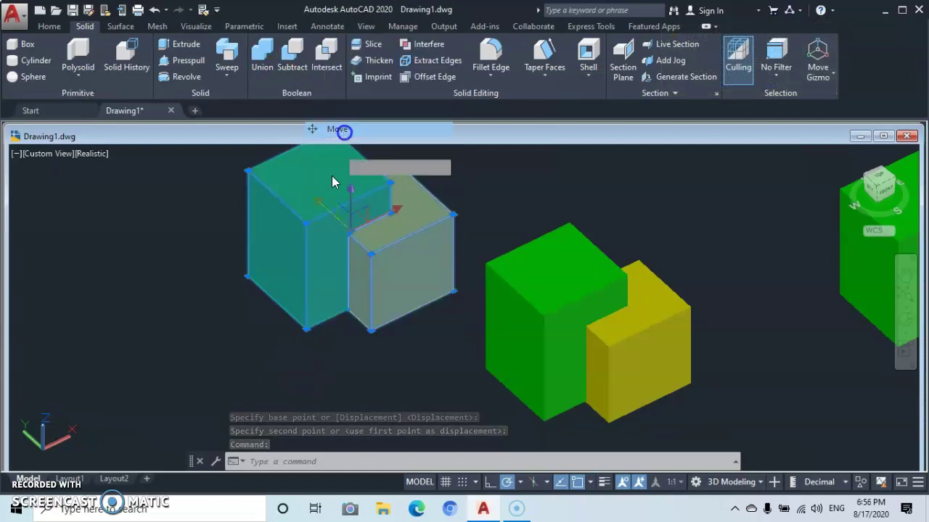
pyautogui.click(351, 232)
pyautogui.click(196, 306)
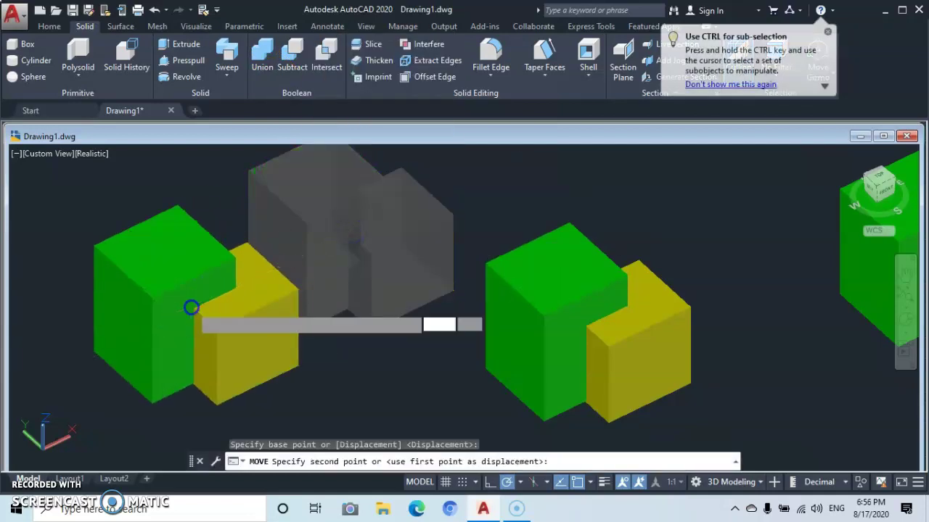
# Pan to the middle pair and briefly select its yellow and green boxes.
pyautogui.scroll(4, 485, 320)
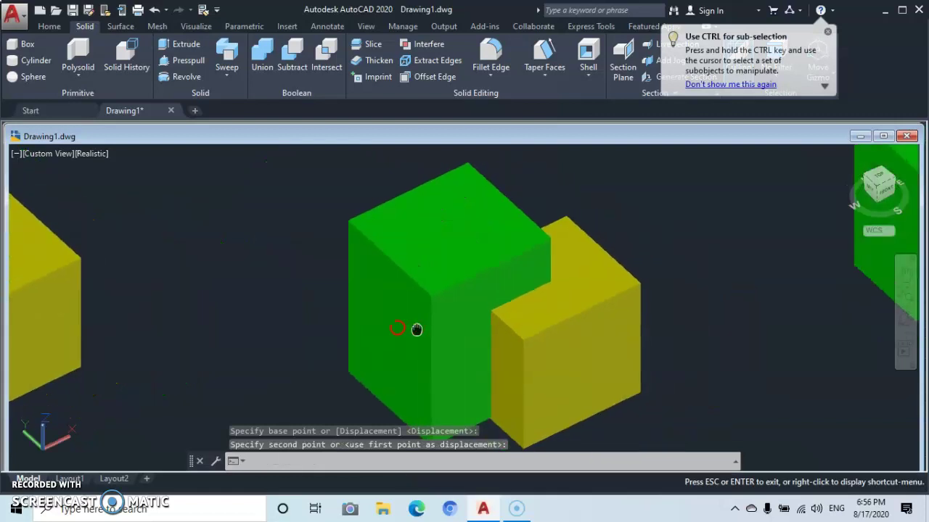
pyautogui.scroll(-6, 414, 327)
pyautogui.moveTo(406, 319); pyautogui.dragTo(331, 315, button='middle')
pyautogui.scroll(2, 338, 312)
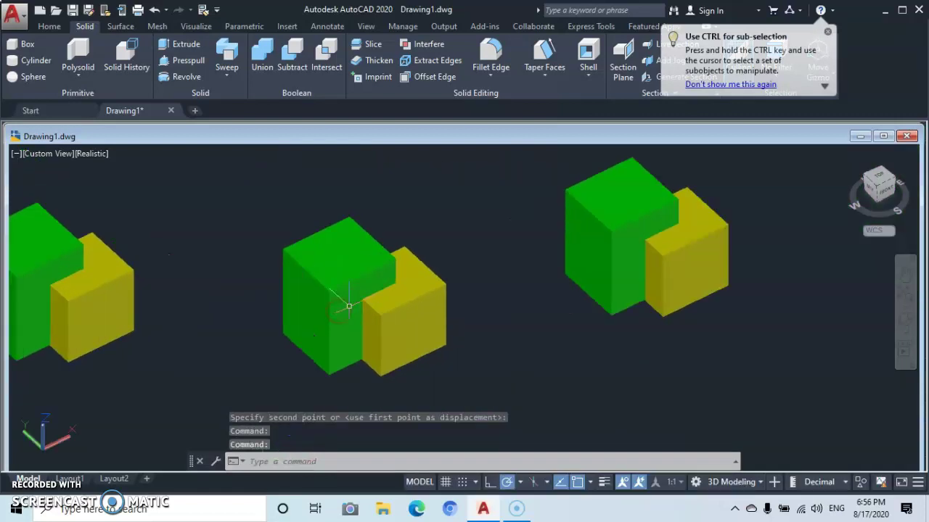
pyautogui.scroll(2, 348, 306)
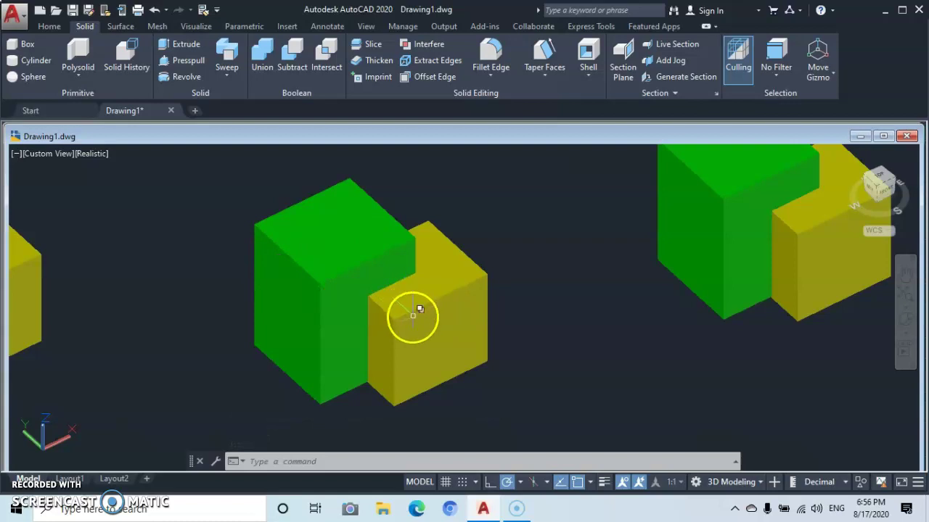
pyautogui.click(460, 320)
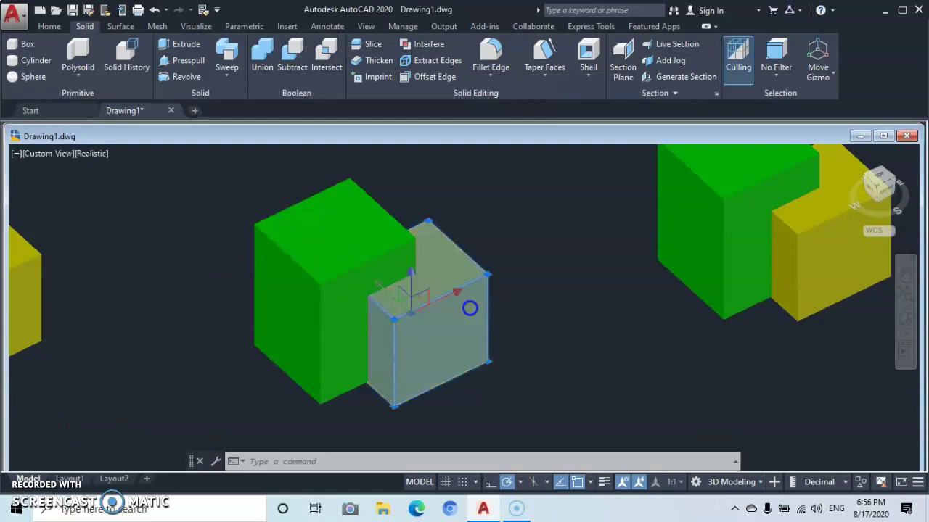
pyautogui.click(293, 284)
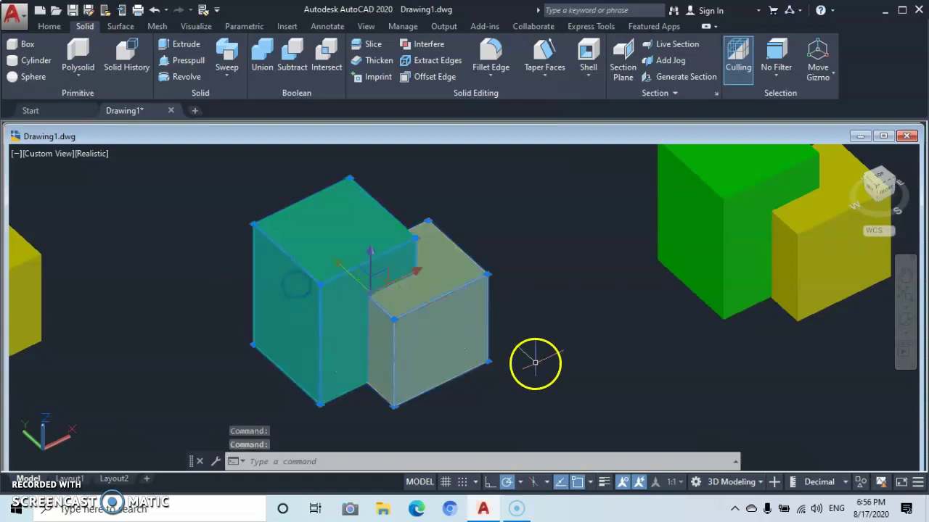
pyautogui.press('Escape')
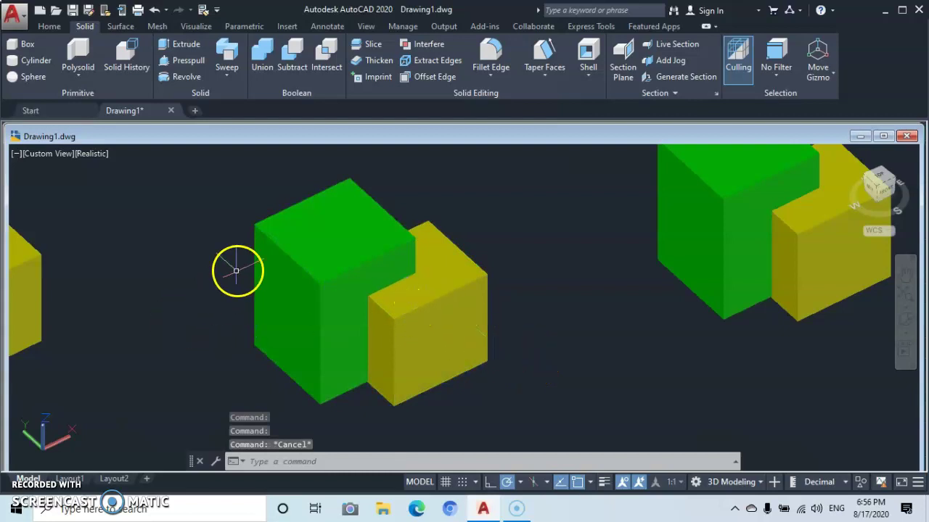
# Subtract the middle yellow box from the middle green box.
pyautogui.click(294, 54)
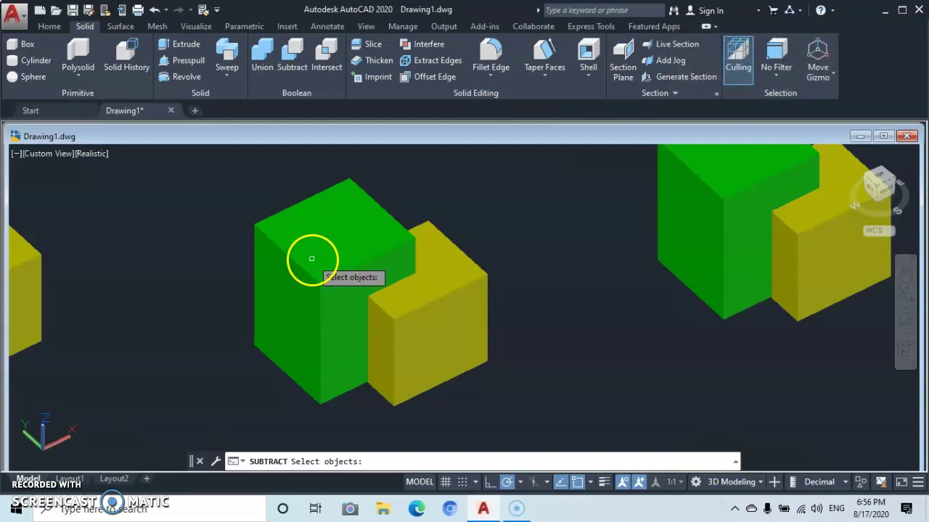
pyautogui.click(319, 257)
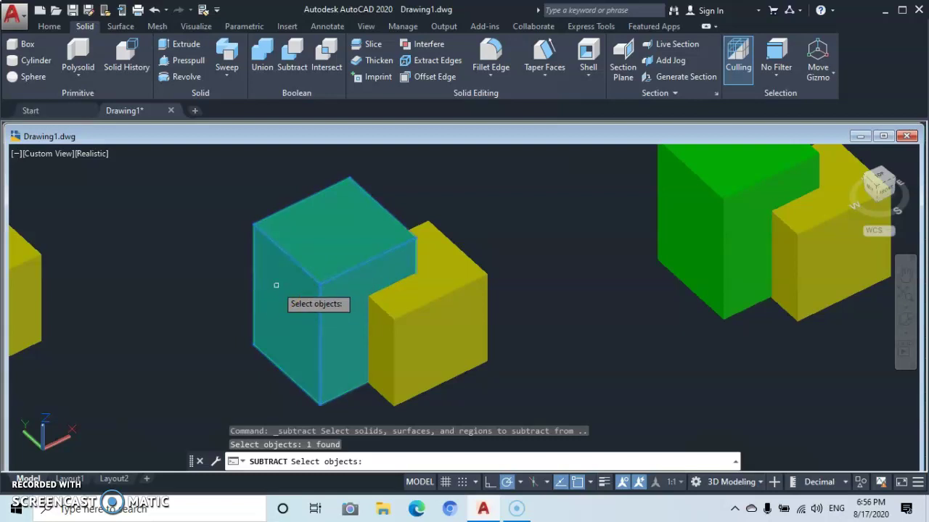
pyautogui.press('Return')
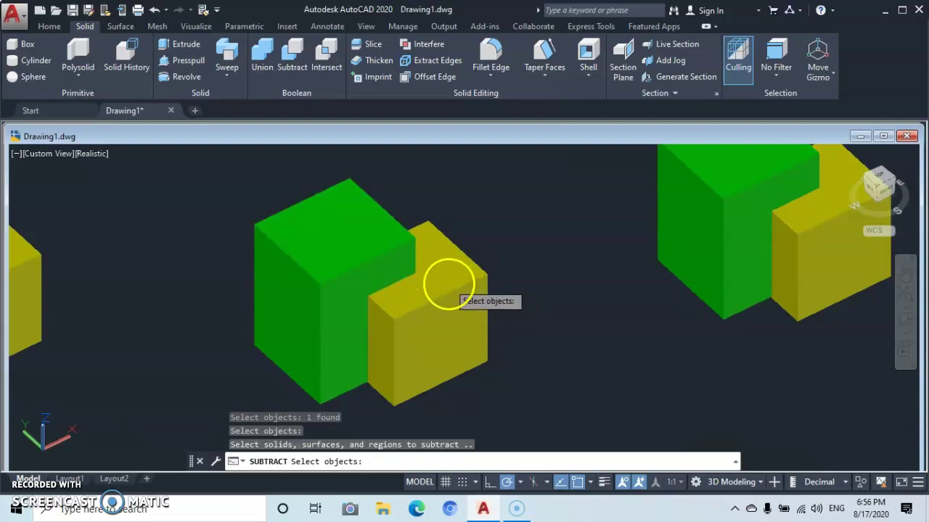
pyautogui.click(449, 283)
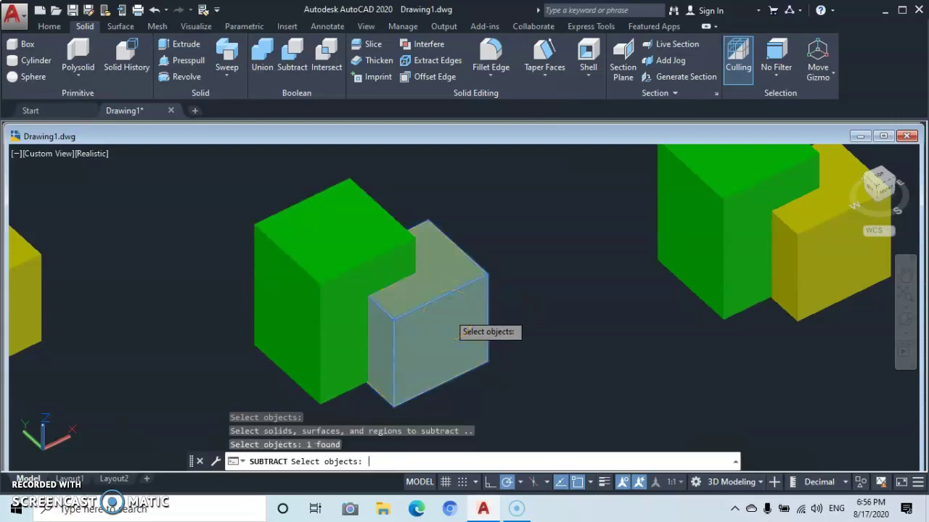
pyautogui.press('Return')
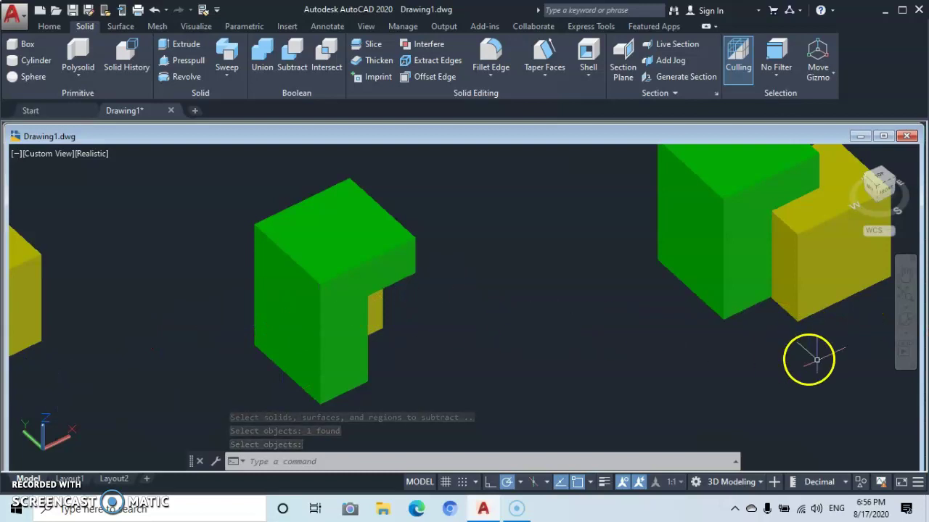
# Free-orbit to inspect the notched green block, exit orbit, and undo twice to restore the boxes.
pyautogui.click(905, 320)
pyautogui.moveTo(433, 338); pyautogui.dragTo(385, 288)
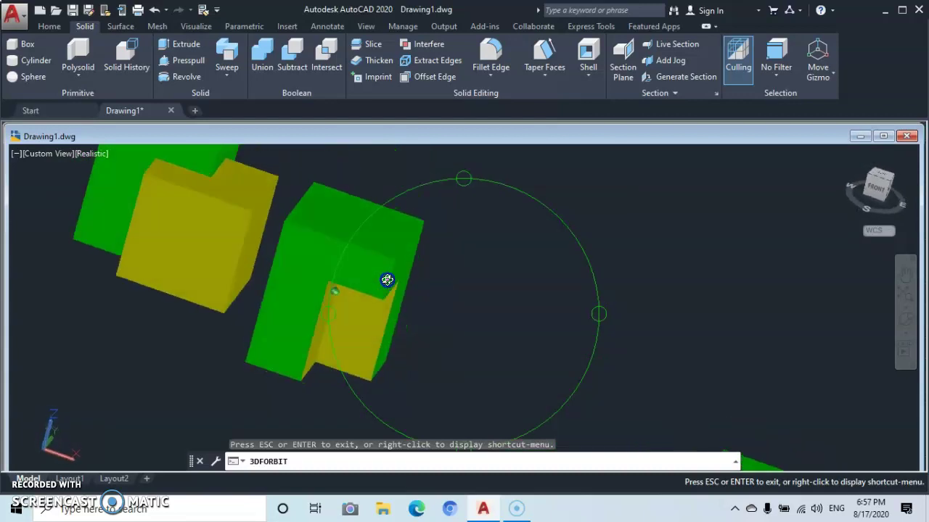
pyautogui.moveTo(371, 355); pyautogui.dragTo(425, 418)
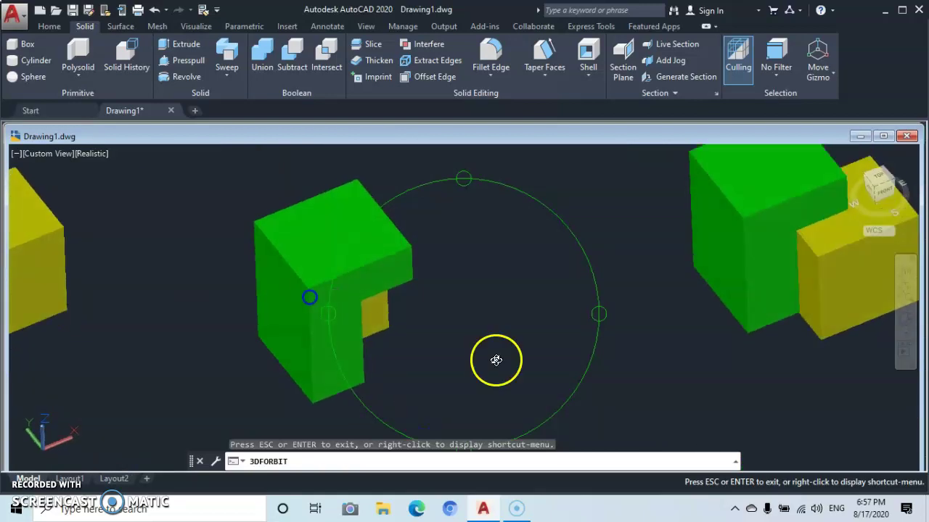
pyautogui.rightClick(601, 394)
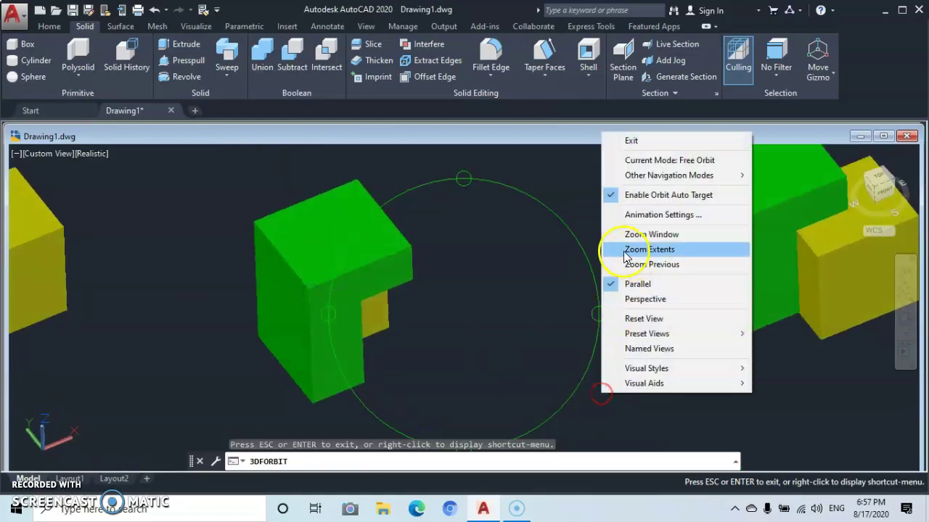
pyautogui.click(642, 141)
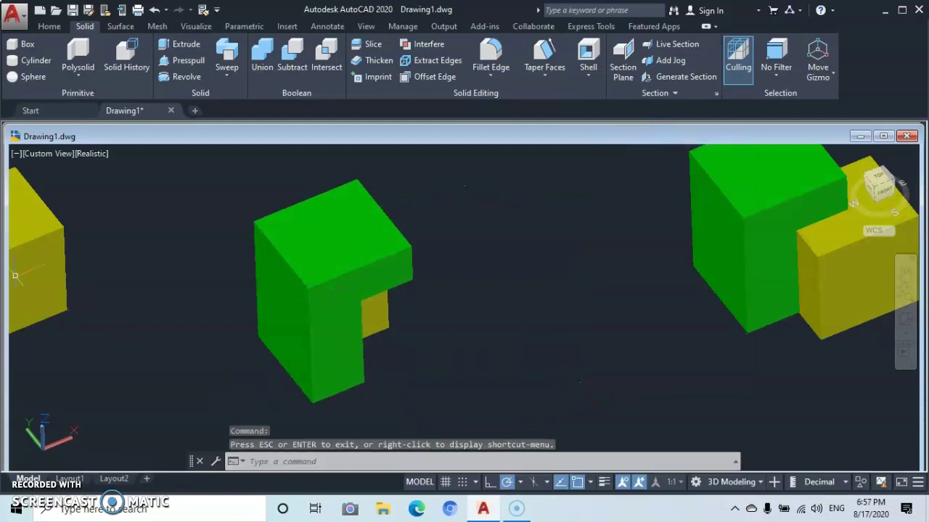
pyautogui.click(154, 10)
pyautogui.click(154, 11)
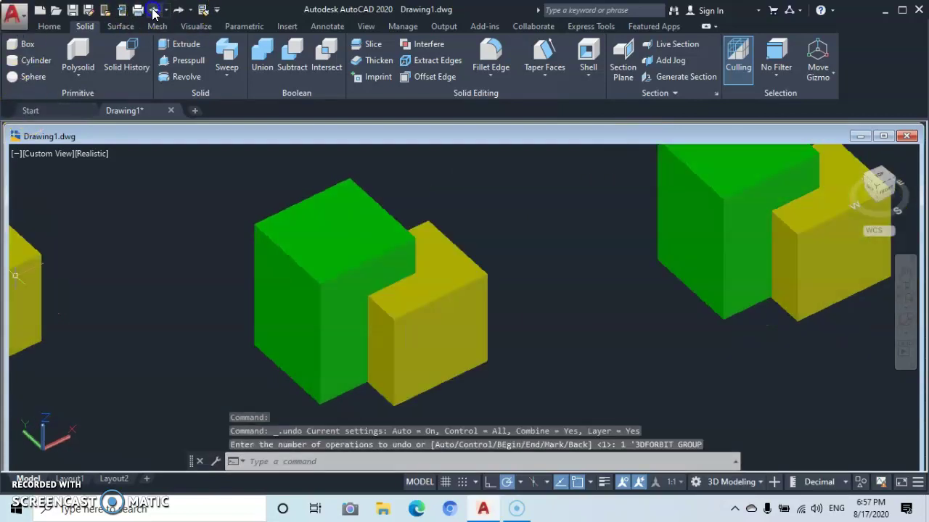
# Subtract the middle green box from the middle yellow box.
pyautogui.click(358, 302)
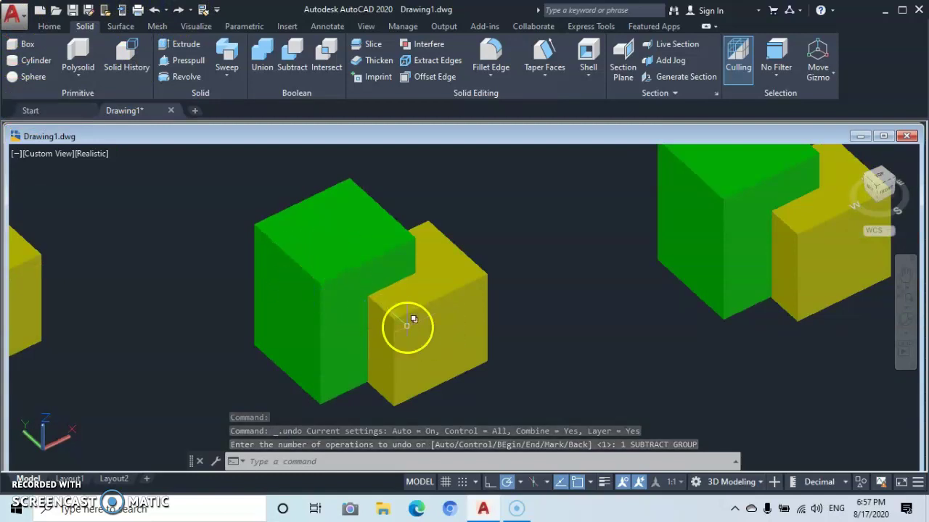
pyautogui.click(288, 66)
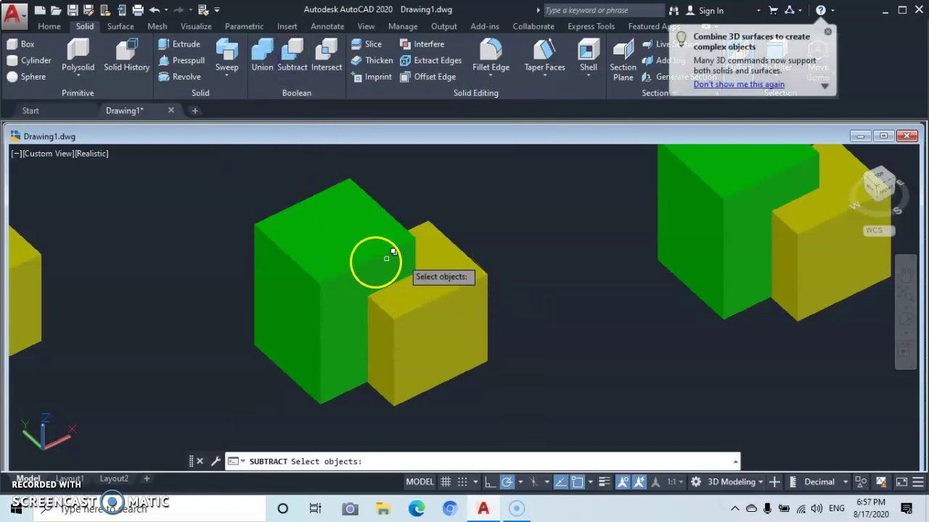
pyautogui.click(465, 282)
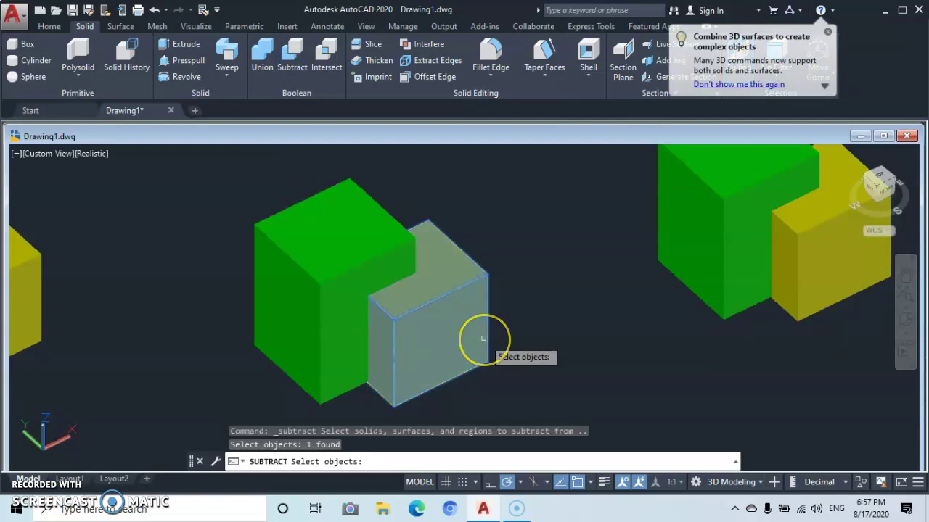
pyautogui.press('Return')
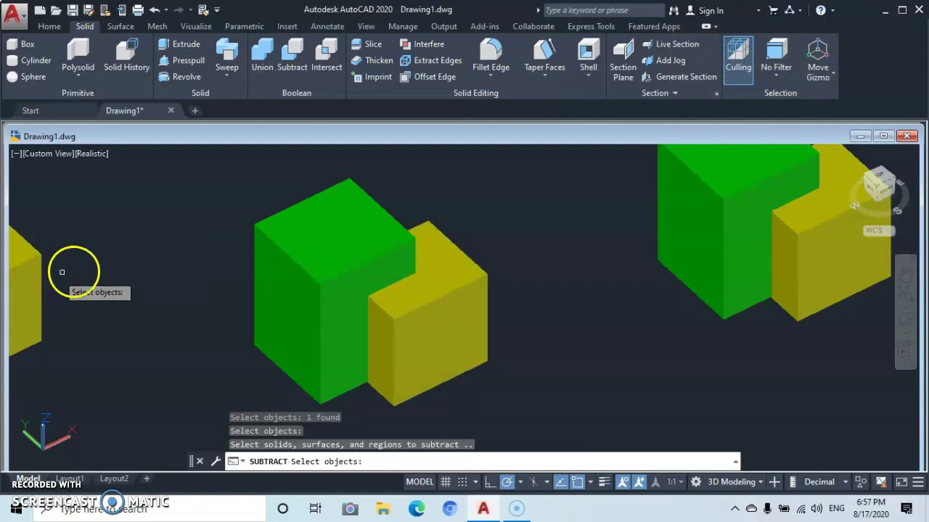
pyautogui.click(312, 249)
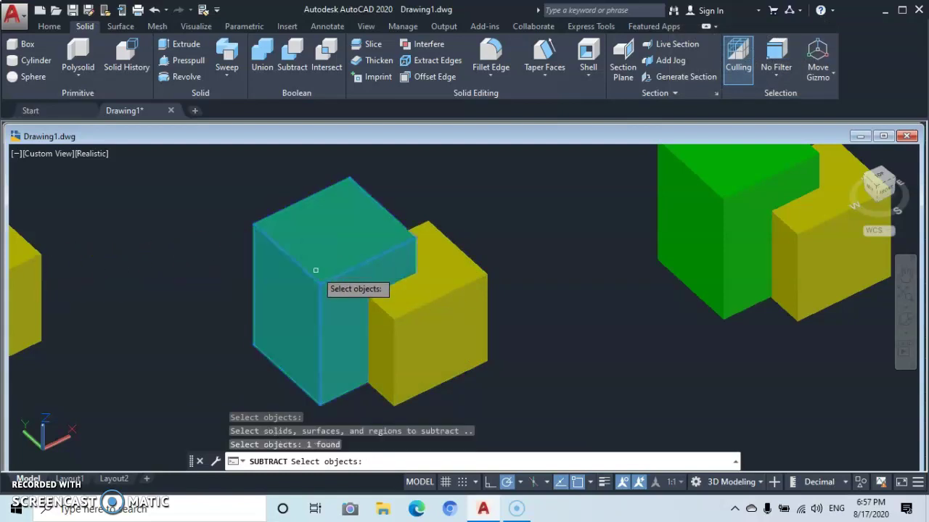
pyautogui.press('Return')
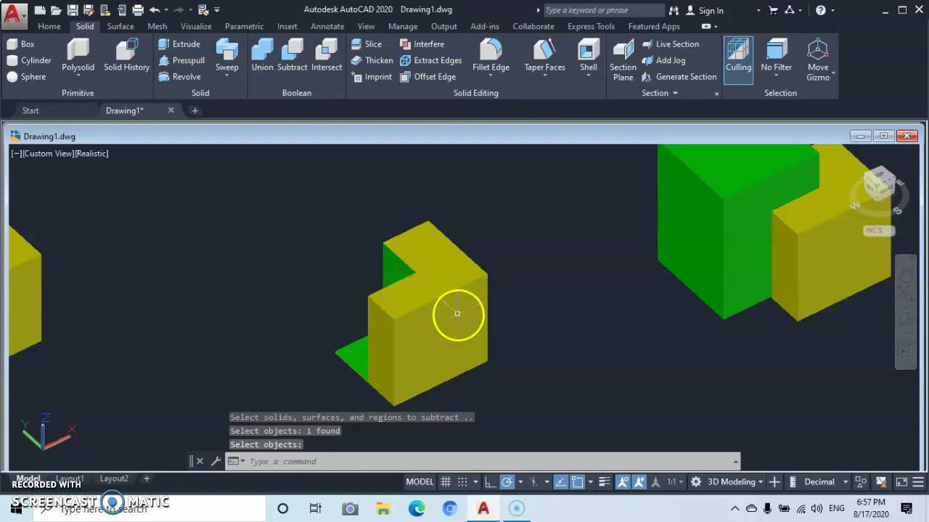
# Free-orbit around the notched yellow block, exit orbit, and undo twice to restore the green box.
pyautogui.click(905, 320)
pyautogui.moveTo(425, 325); pyautogui.dragTo(402, 310)
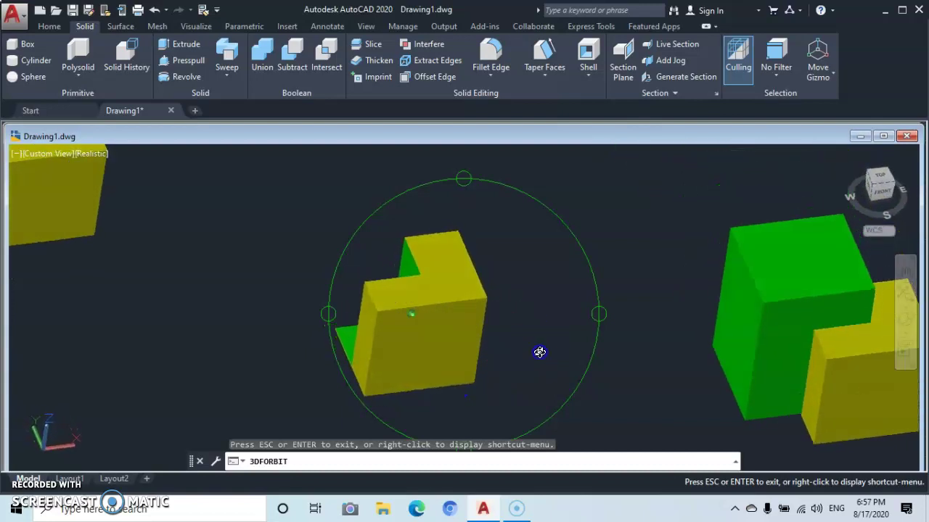
pyautogui.moveTo(539, 352); pyautogui.dragTo(550, 326)
pyautogui.rightClick(522, 348)
pyautogui.click(550, 93)
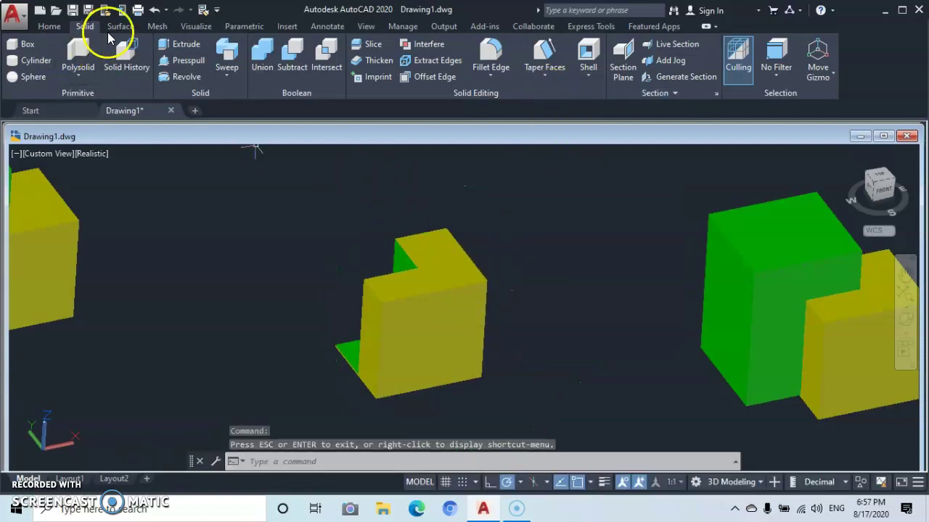
pyautogui.click(154, 10)
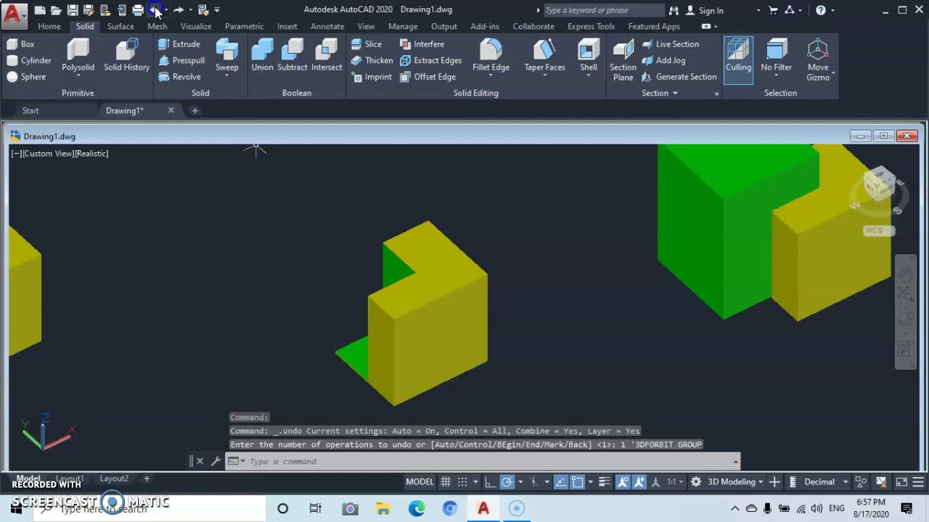
pyautogui.click(155, 10)
pyautogui.moveTo(675, 283); pyautogui.dragTo(463, 355, button='middle')
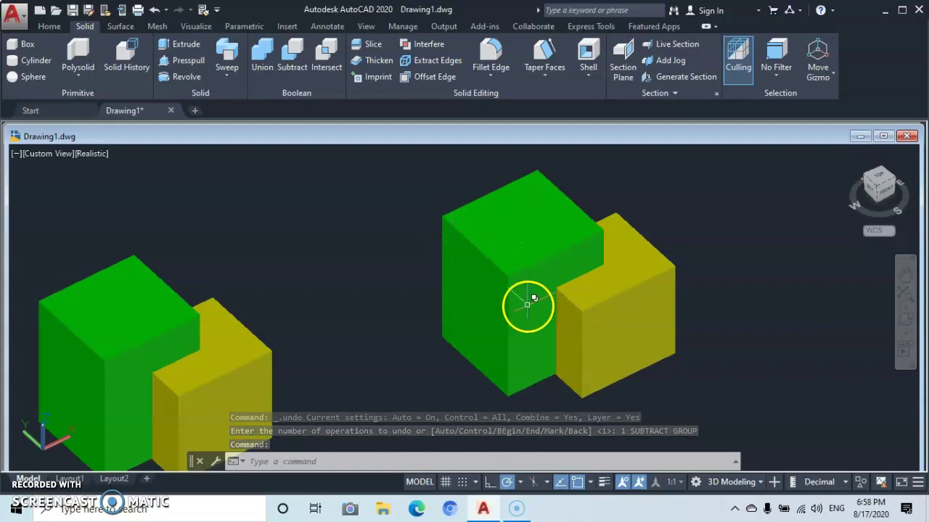
pyautogui.click(743, 308)
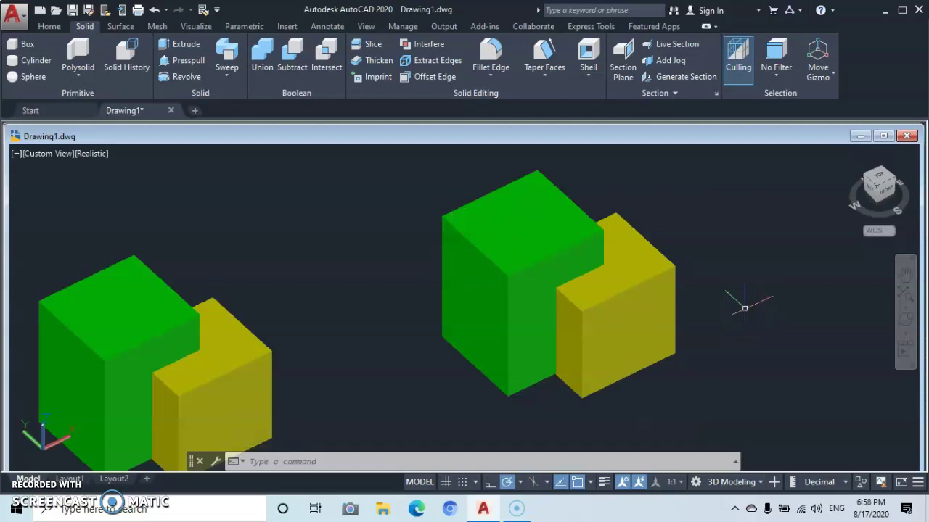
pyautogui.click(659, 294)
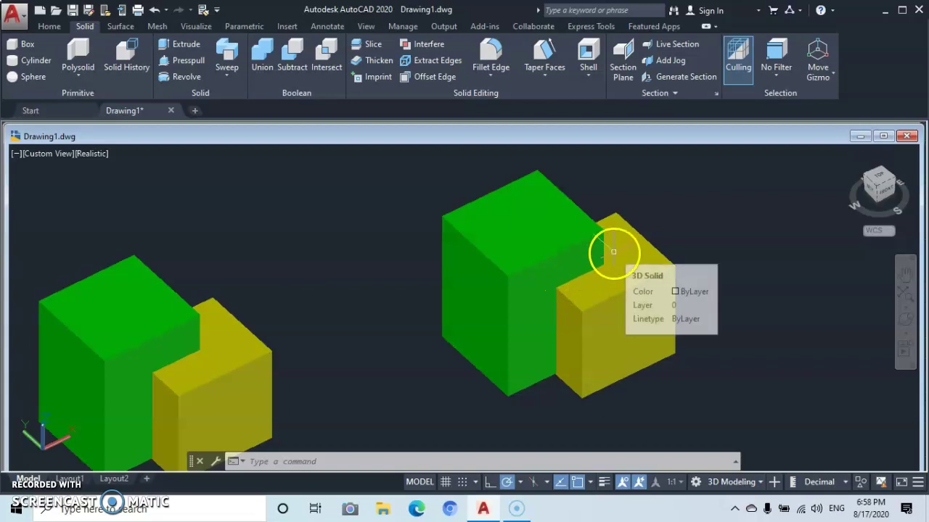
pyautogui.click(614, 313)
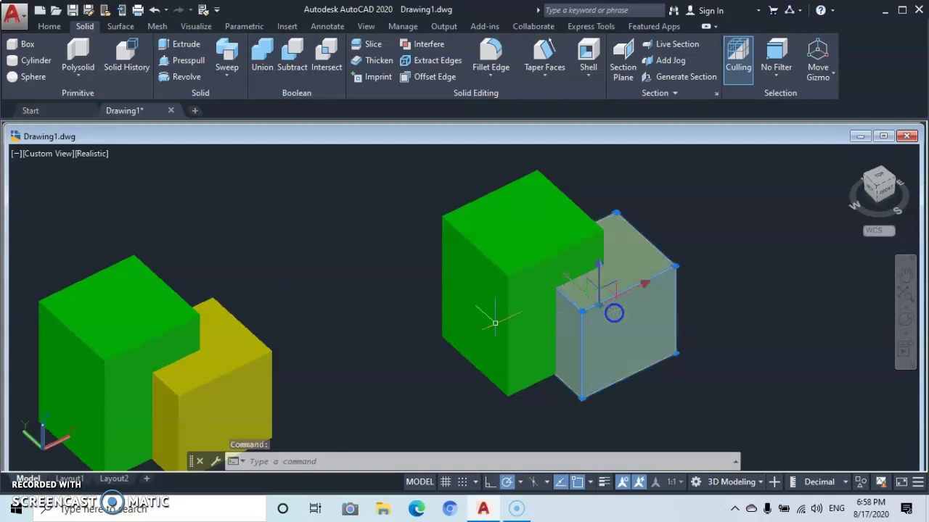
pyautogui.click(502, 280)
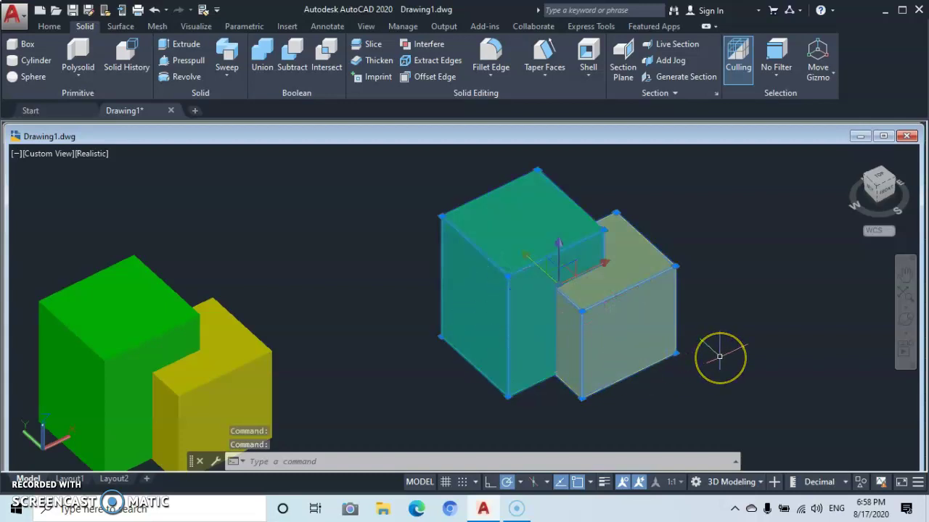
pyautogui.press('Escape')
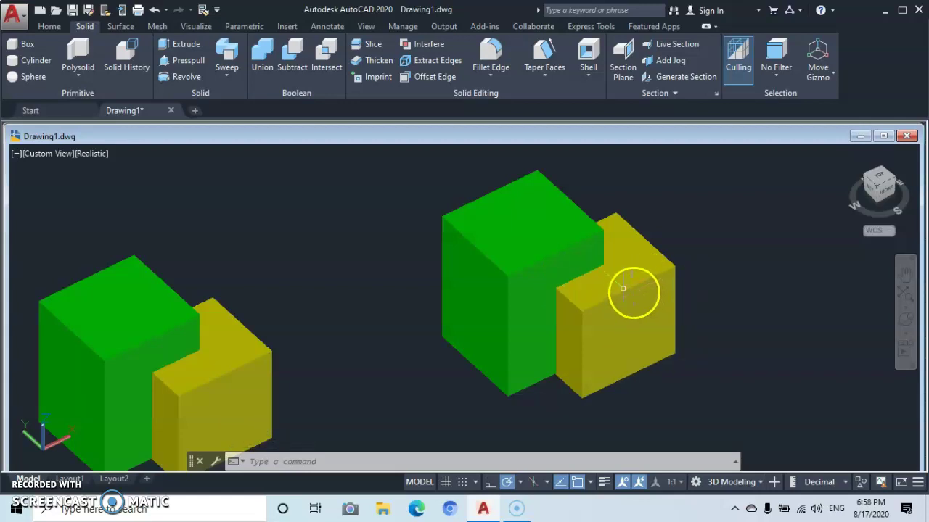
# Intersect the right yellow and green boxes, keeping only their shared volume.
pyautogui.click(325, 62)
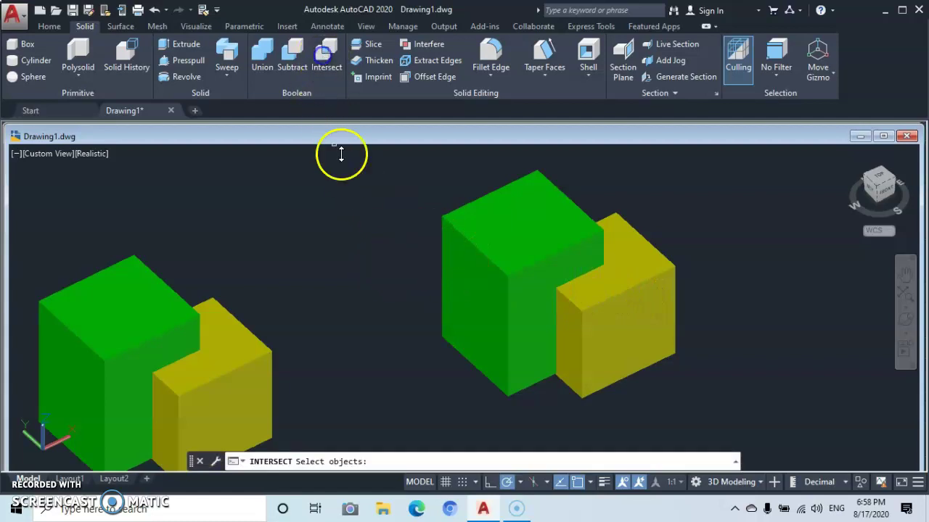
pyautogui.click(658, 283)
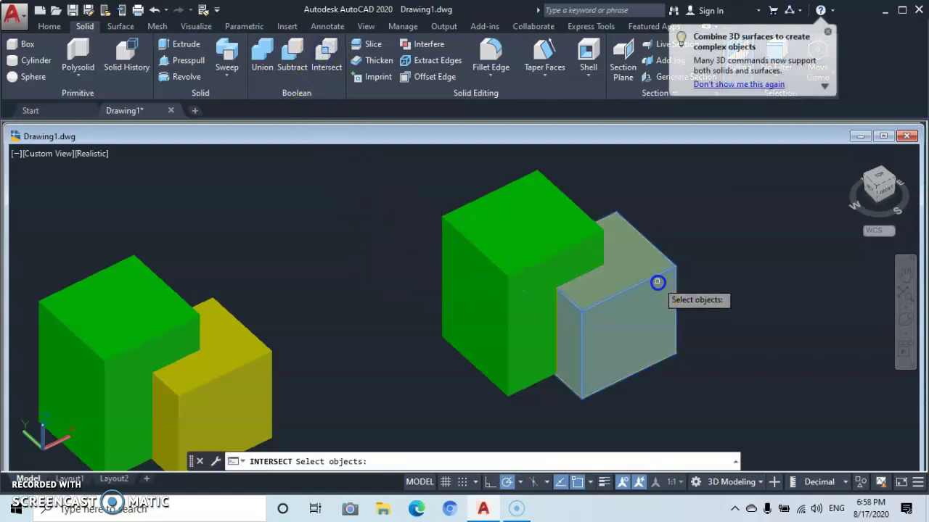
pyautogui.click(506, 251)
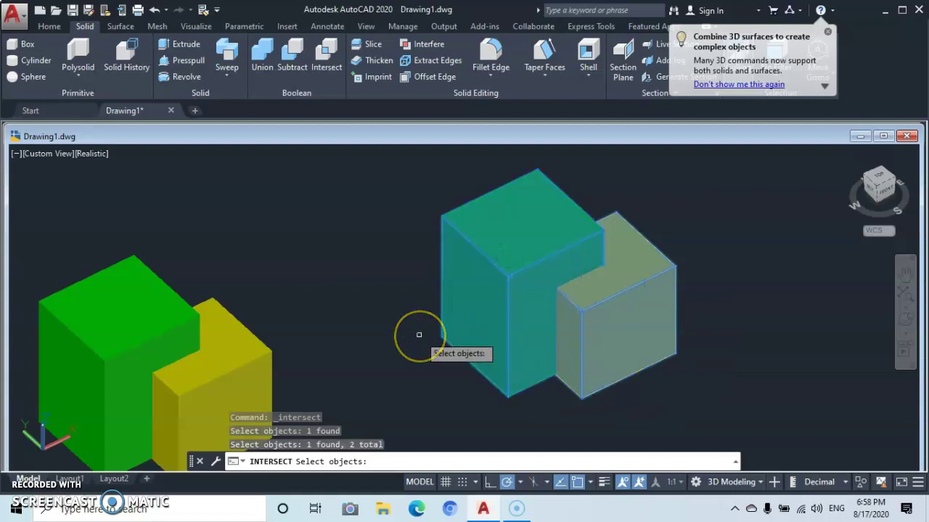
pyautogui.press('Return')
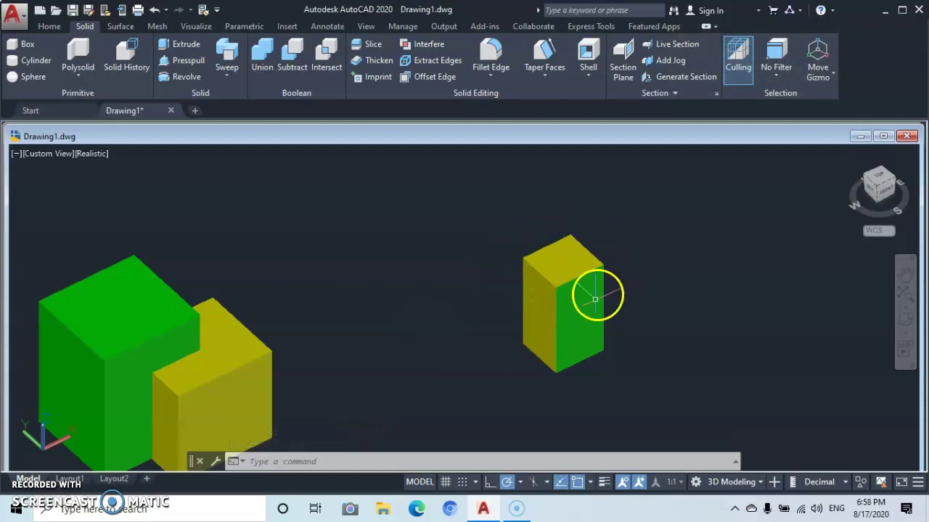
pyautogui.moveTo(574, 300)
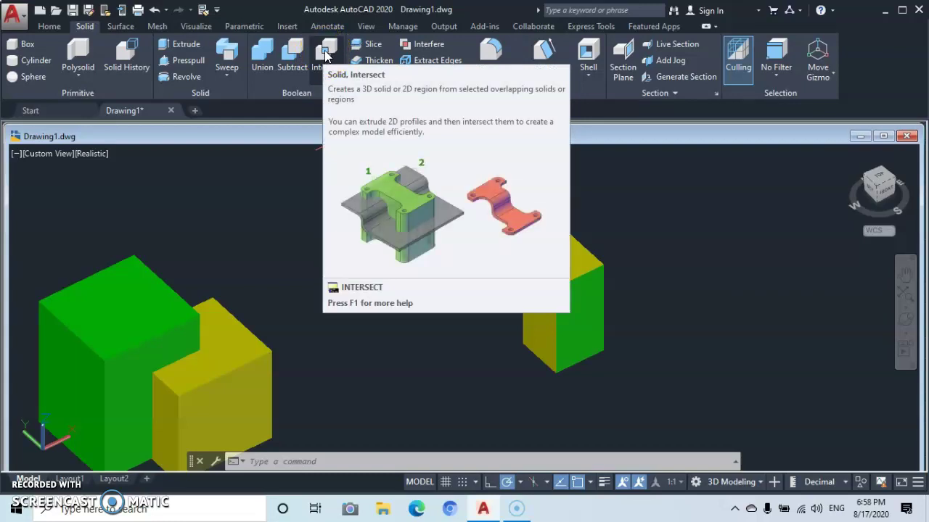
pyautogui.click(552, 273)
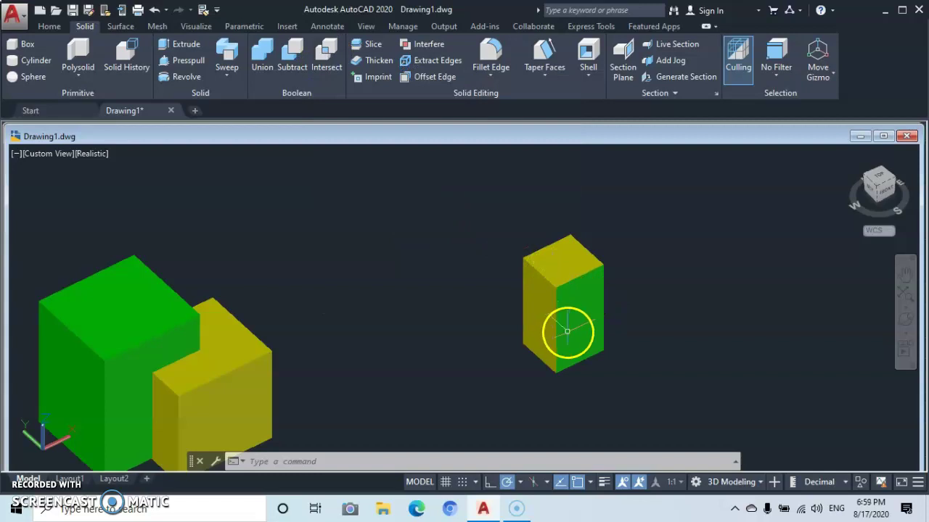